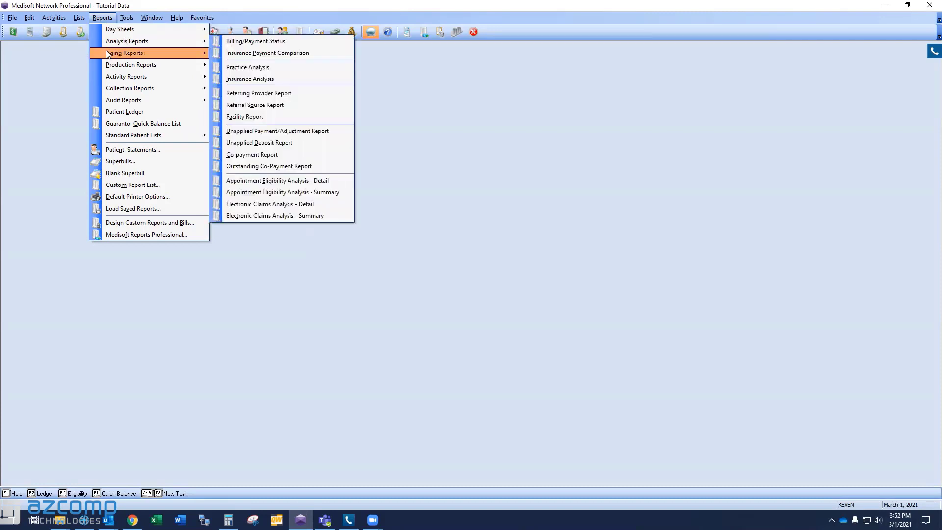
pyautogui.moveTo(104, 77)
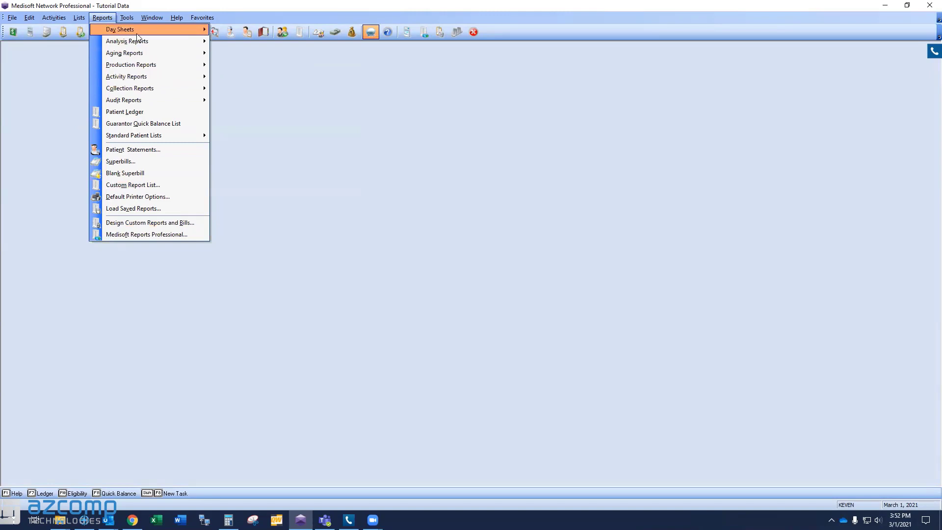
pyautogui.moveTo(135, 65)
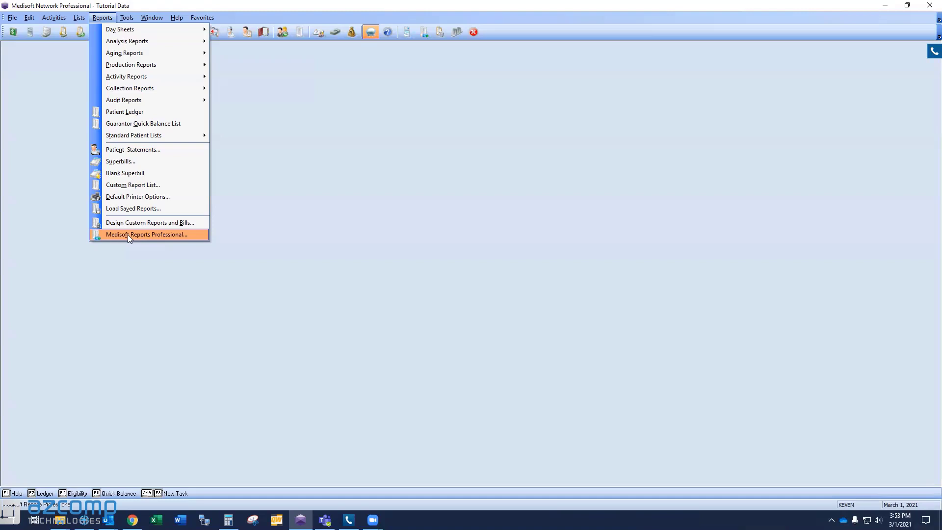
# Launch Reports Professional, browse Plus Pack, MediSoft Reports, Aging Power Pack and other folders, then return to All Folders
pyautogui.click(129, 236)
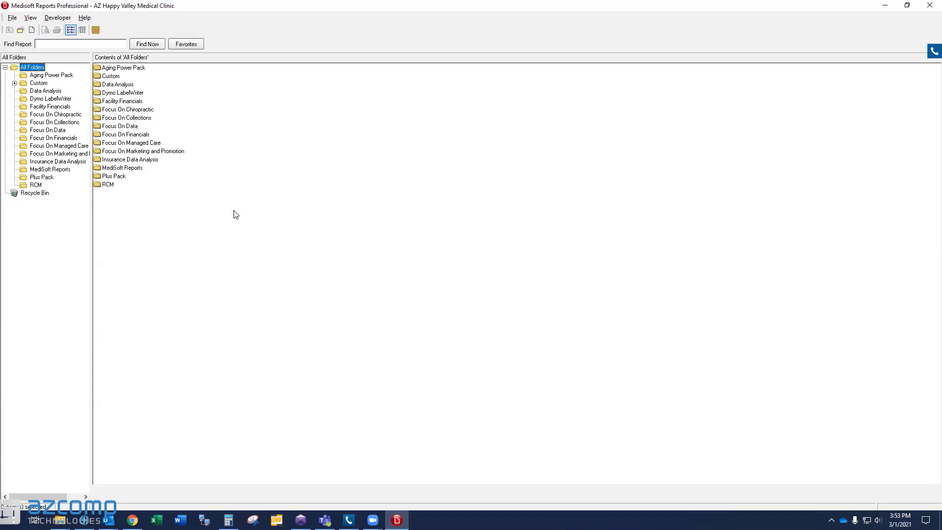
pyautogui.click(44, 179)
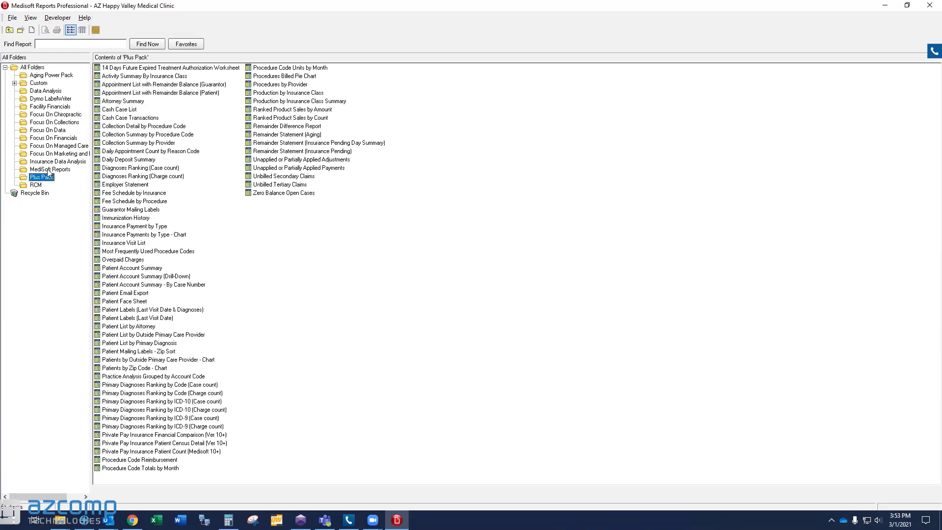
pyautogui.click(49, 171)
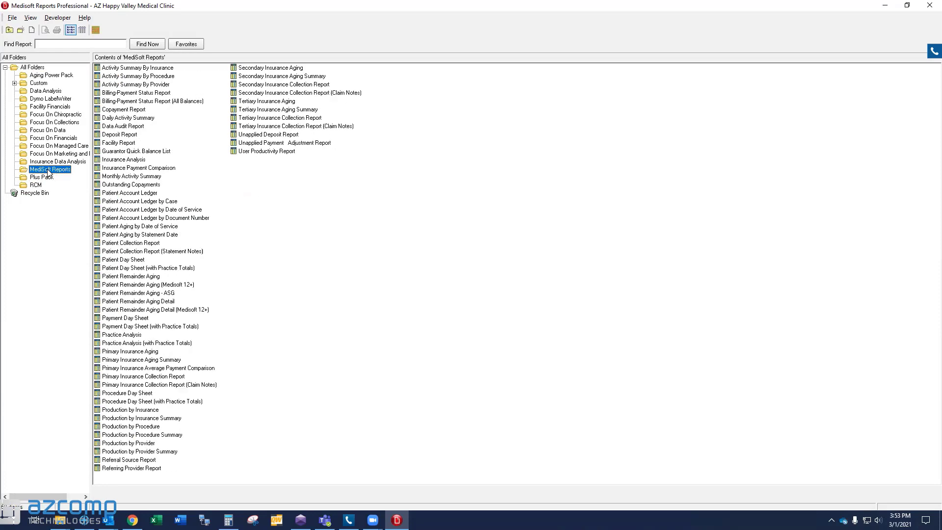
pyautogui.click(44, 177)
pyautogui.click(48, 170)
pyautogui.click(51, 162)
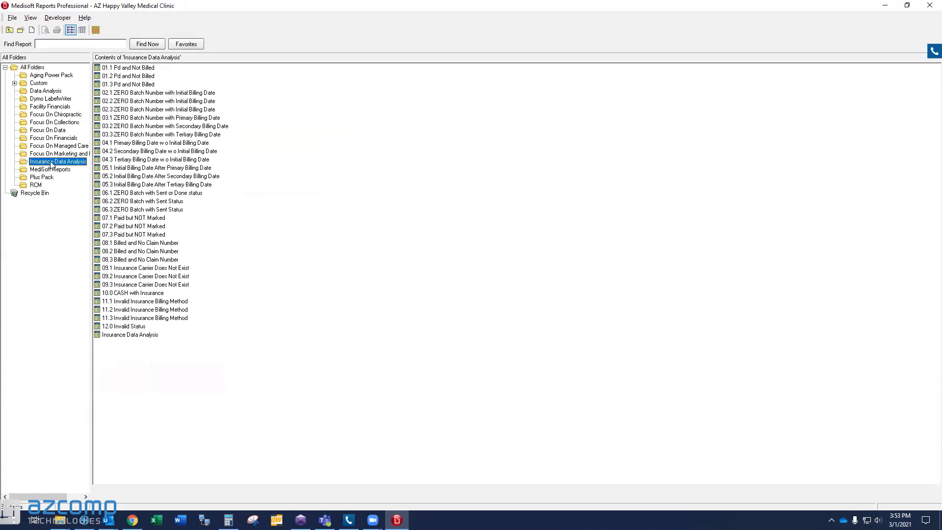
pyautogui.click(44, 91)
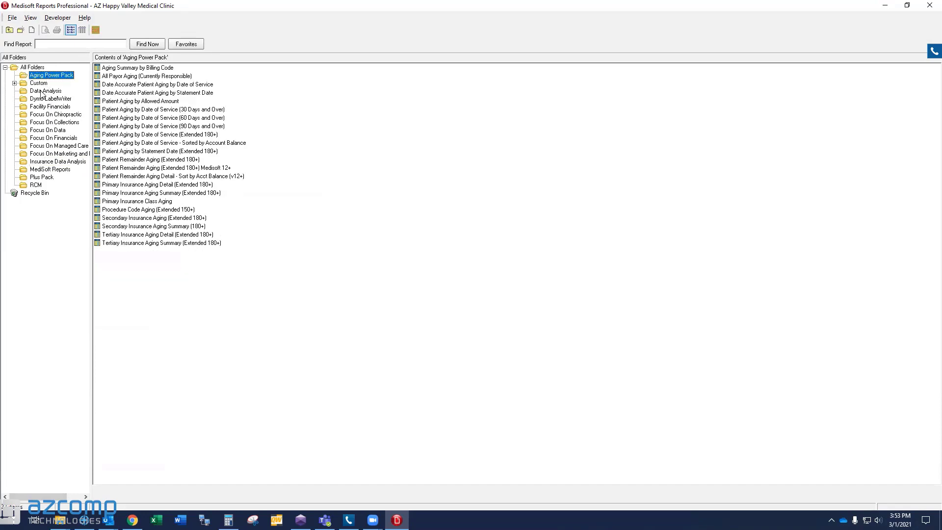
pyautogui.click(35, 108)
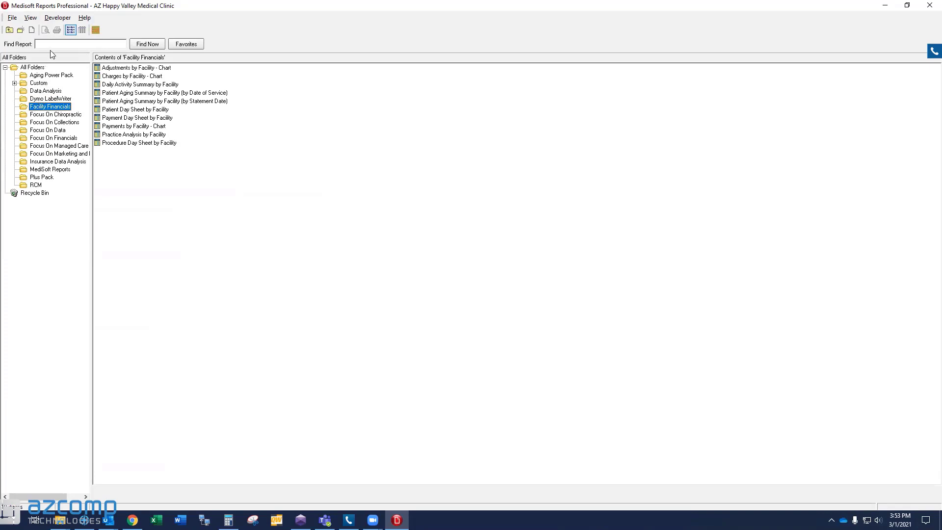
pyautogui.click(40, 68)
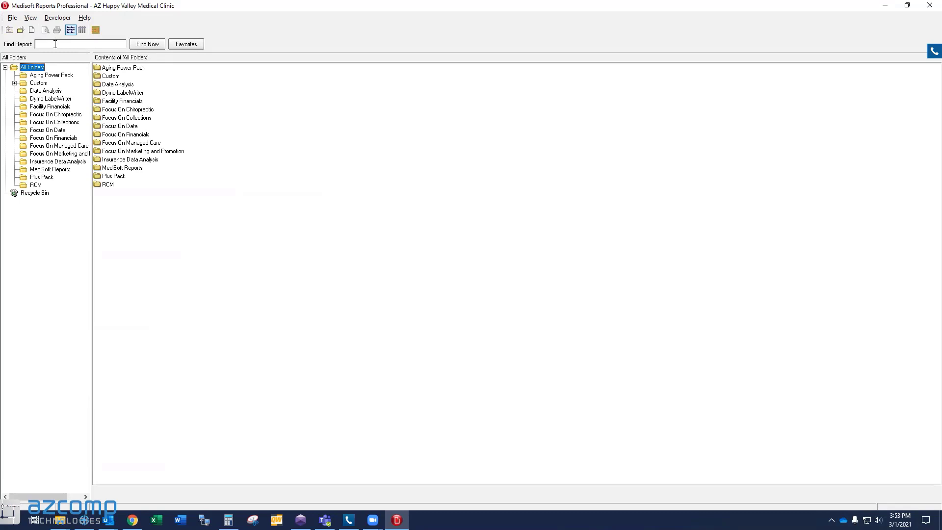
# Enter the search term 'referring' in the Find Report box
pyautogui.click(55, 45)
pyautogui.click(55, 44)
pyautogui.write('referring')
# Run the 'referring' search and go to Marketing Analysis - Referring Provider in the results
pyautogui.click(147, 45)
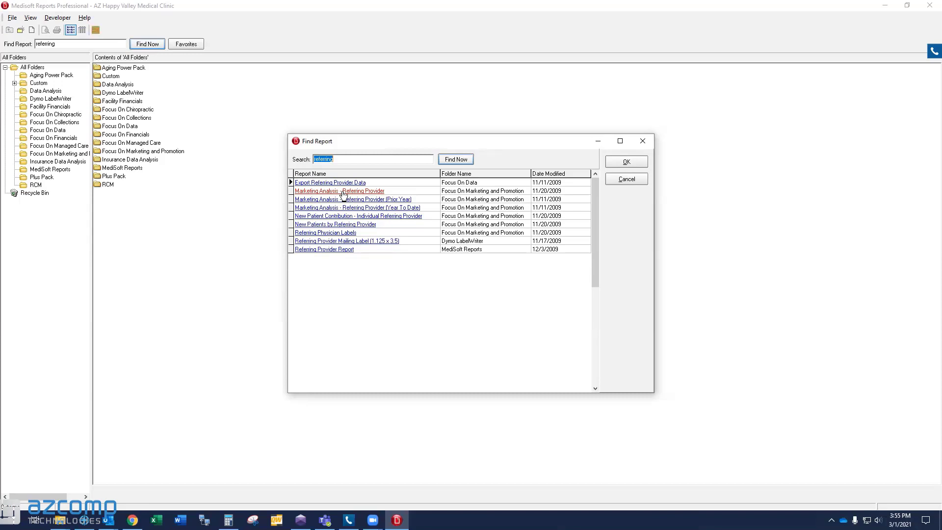
pyautogui.click(343, 193)
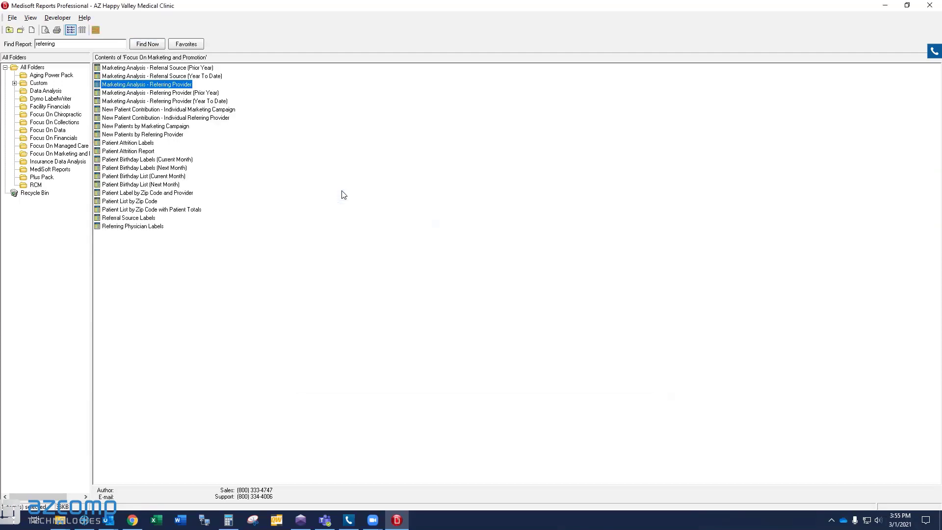
# Preview the Marketing Analysis - Referring Provider report for all referring providers and all dates
pyautogui.doubleClick(149, 87)
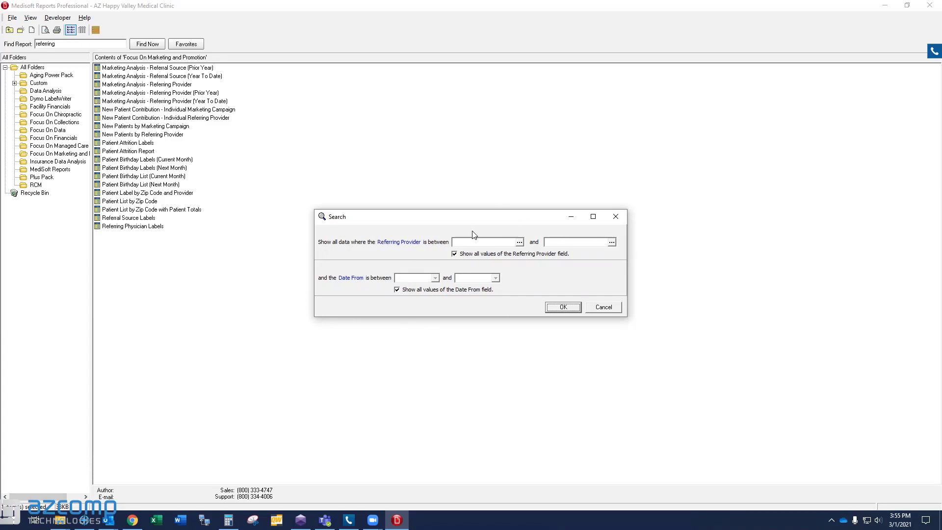
pyautogui.click(558, 310)
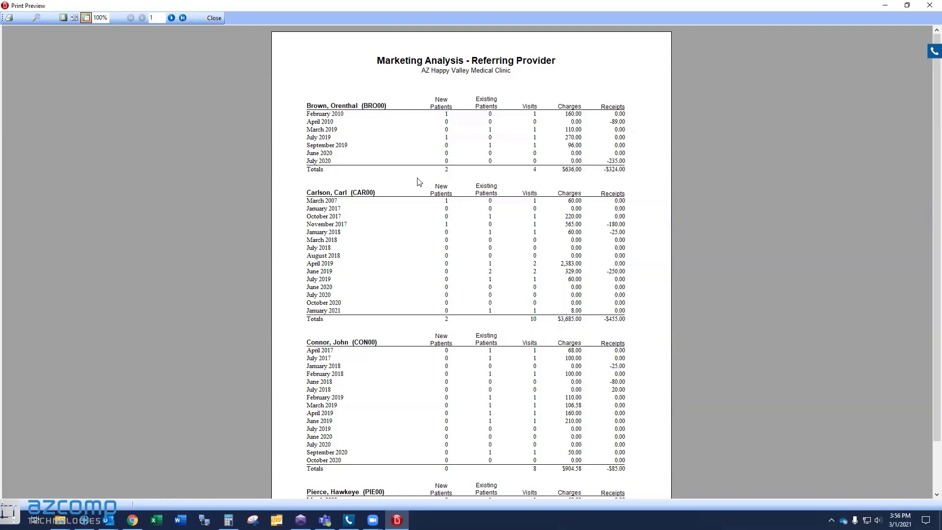
pyautogui.click(213, 18)
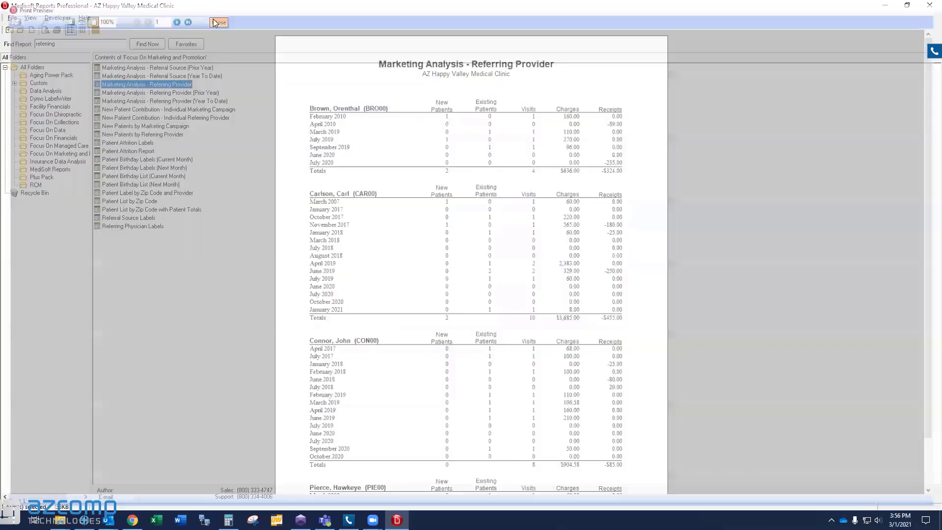
# Re-run the 'referring' search and preview the Referring Provider Report with all values
pyautogui.click(63, 45)
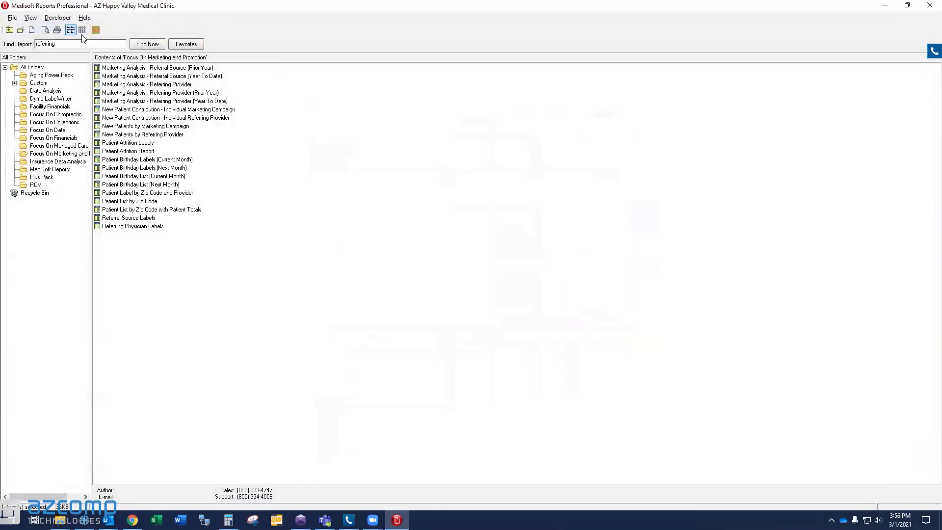
pyautogui.doubleClick(53, 44)
pyautogui.click(145, 44)
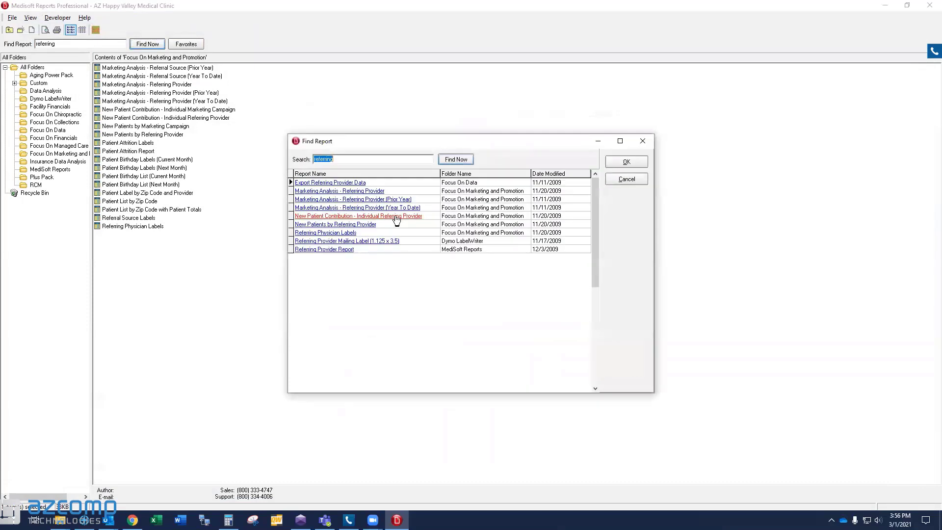
pyautogui.click(330, 252)
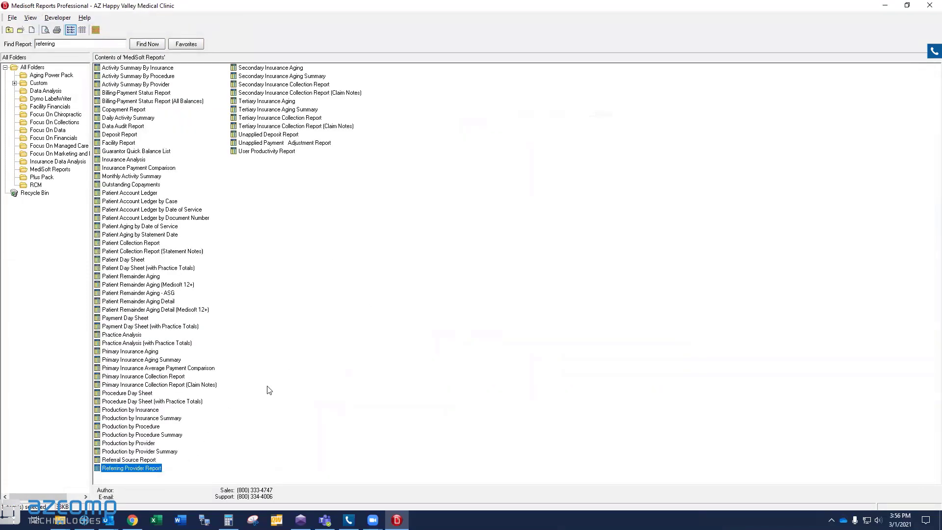
pyautogui.doubleClick(131, 468)
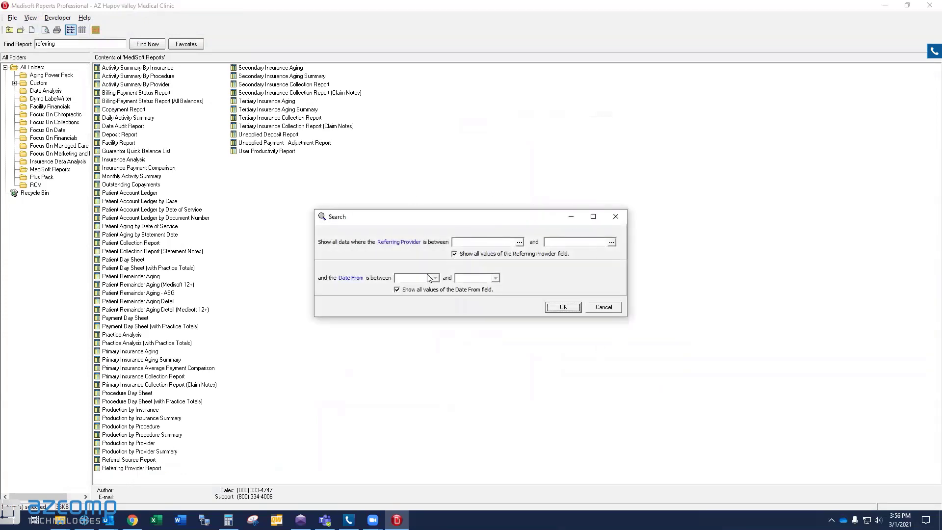
pyautogui.click(563, 307)
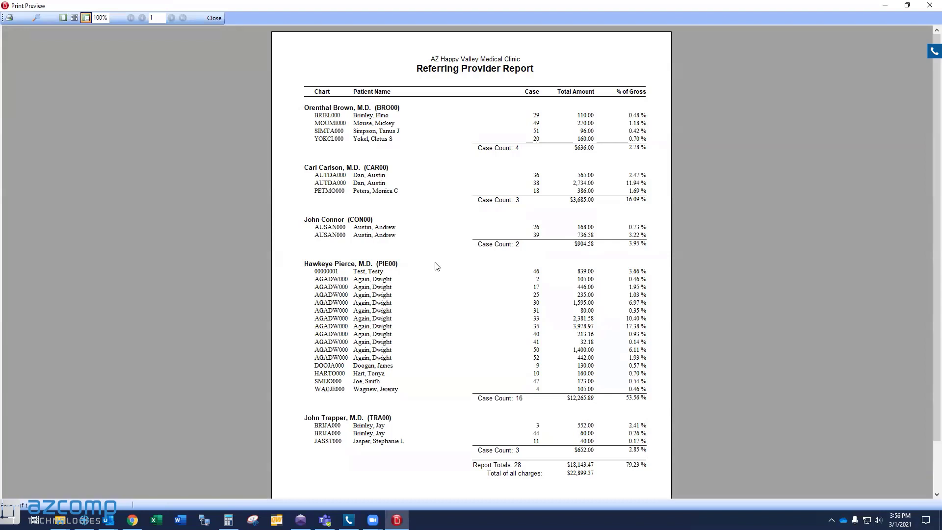
# Close the report preview and search the report library for 'payment'
pyautogui.click(214, 18)
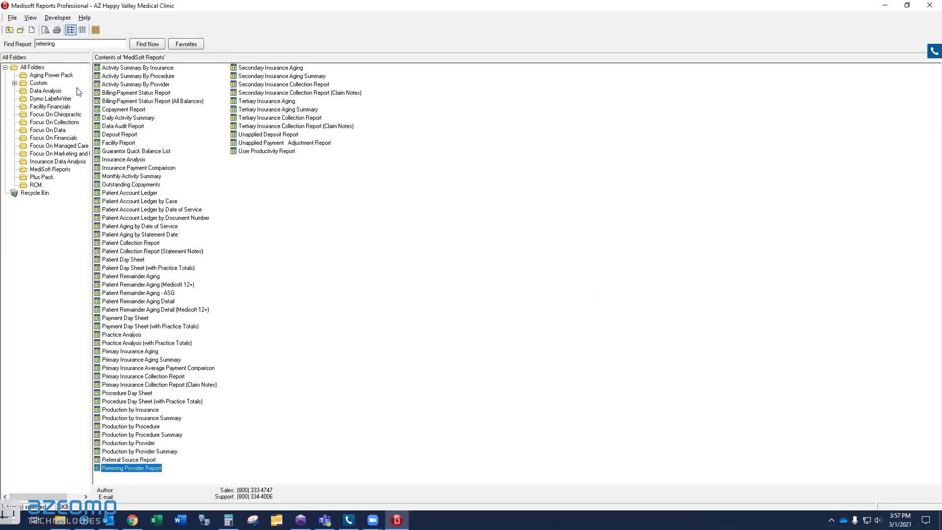
pyautogui.press('Tab')
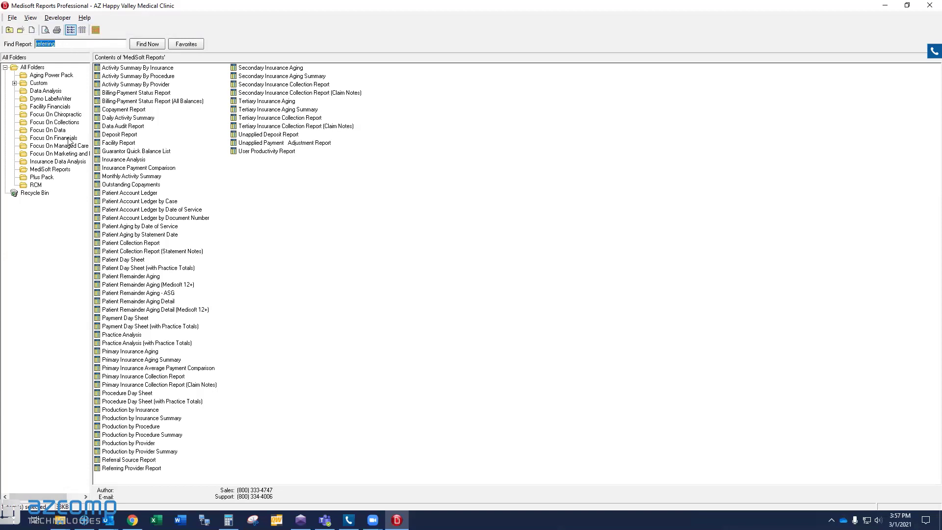
pyautogui.write('payment')
pyautogui.press('Return')
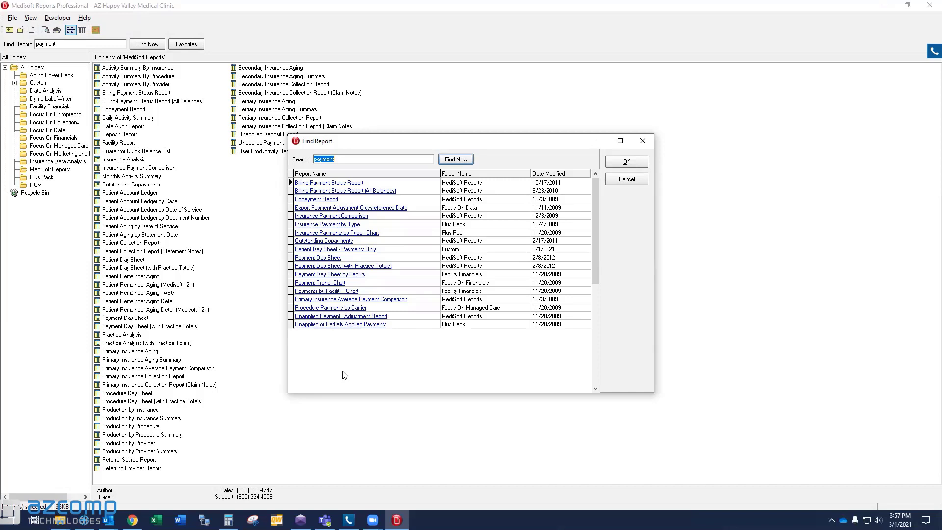
# Preview the Patient Day Sheet - Payments Only report with all values included
pyautogui.click(316, 250)
pyautogui.doubleClick(181, 101)
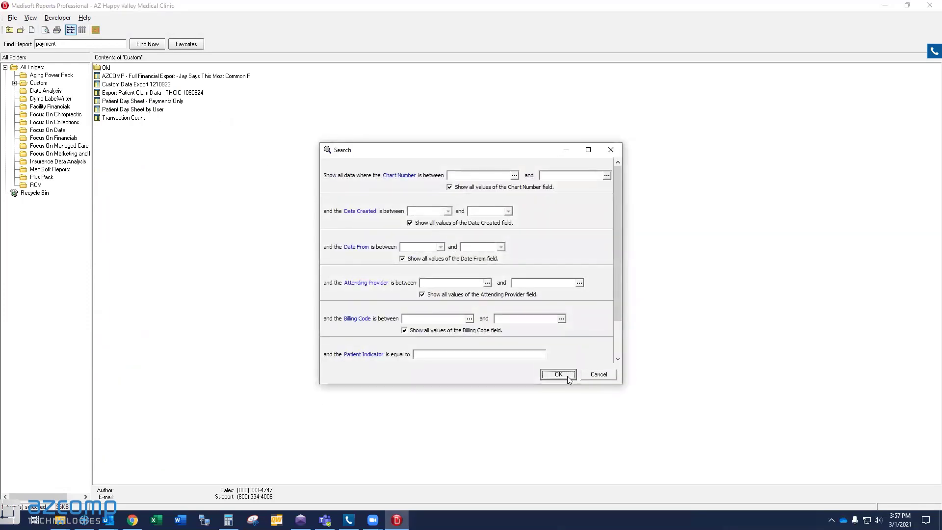
pyautogui.click(558, 376)
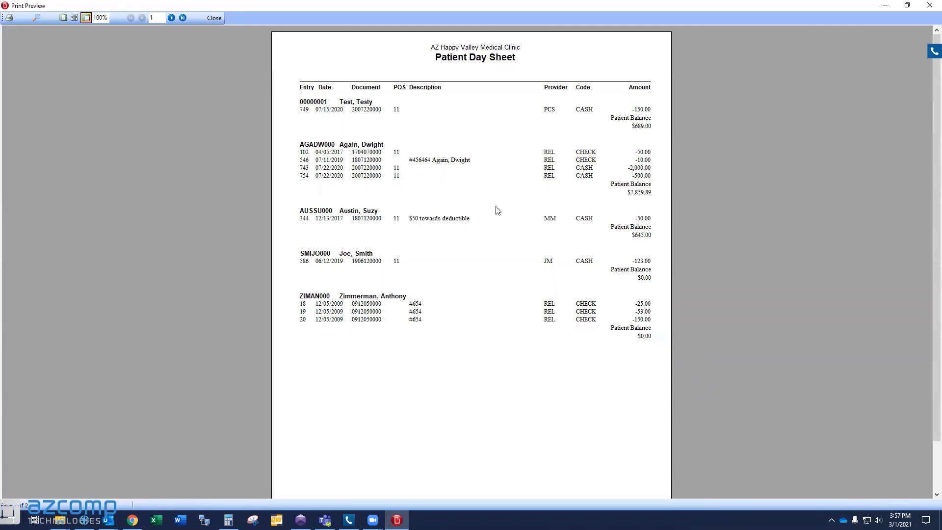
# Show the Aging Power Pack folder, then replace the 'payment' search with 'referring'
pyautogui.click(214, 17)
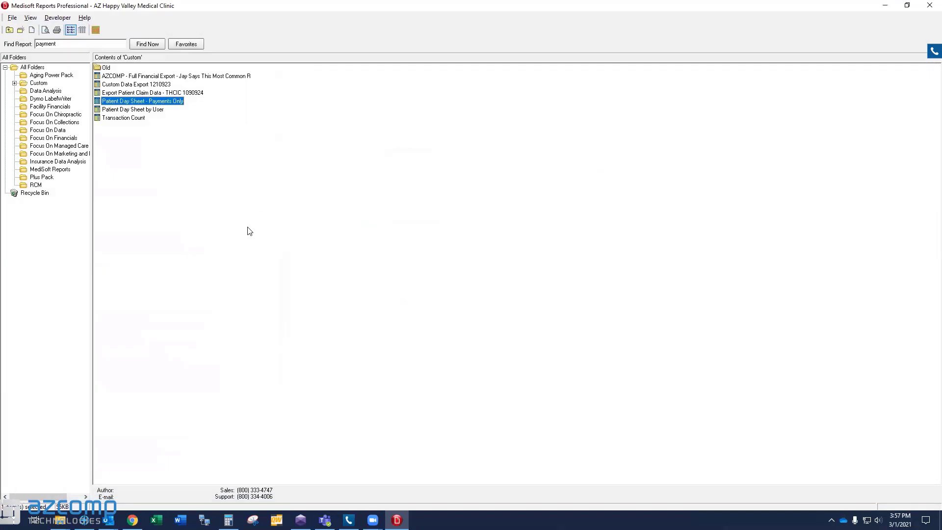
pyautogui.click(46, 76)
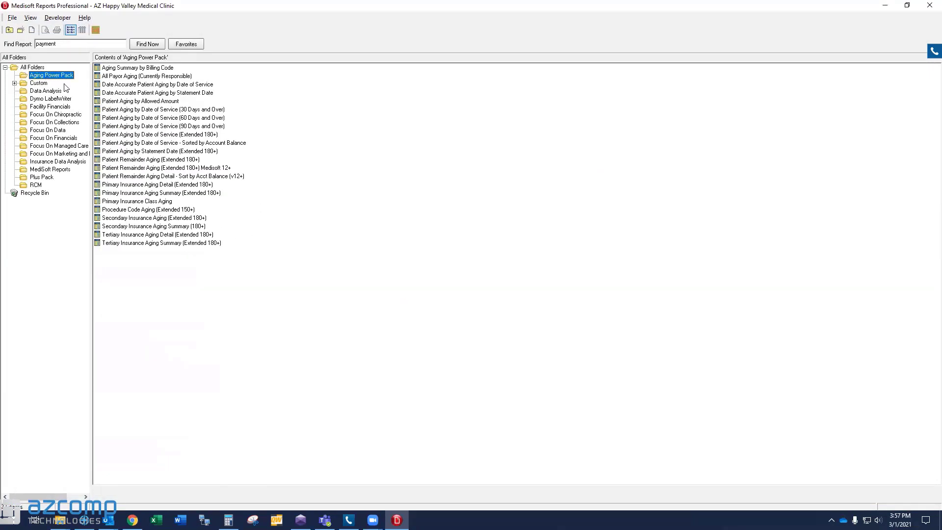
pyautogui.doubleClick(77, 43)
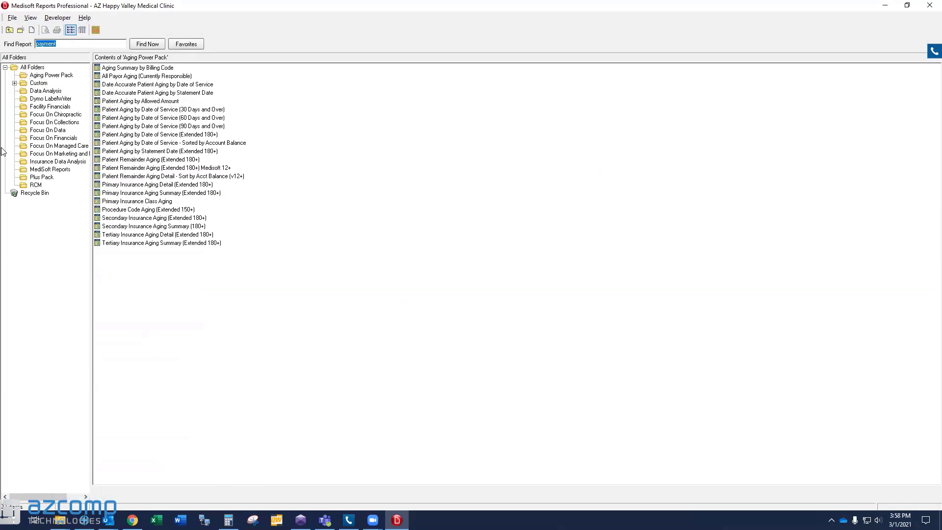
pyautogui.press('BackSpace')
pyautogui.write('referring')
pyautogui.press('Return')
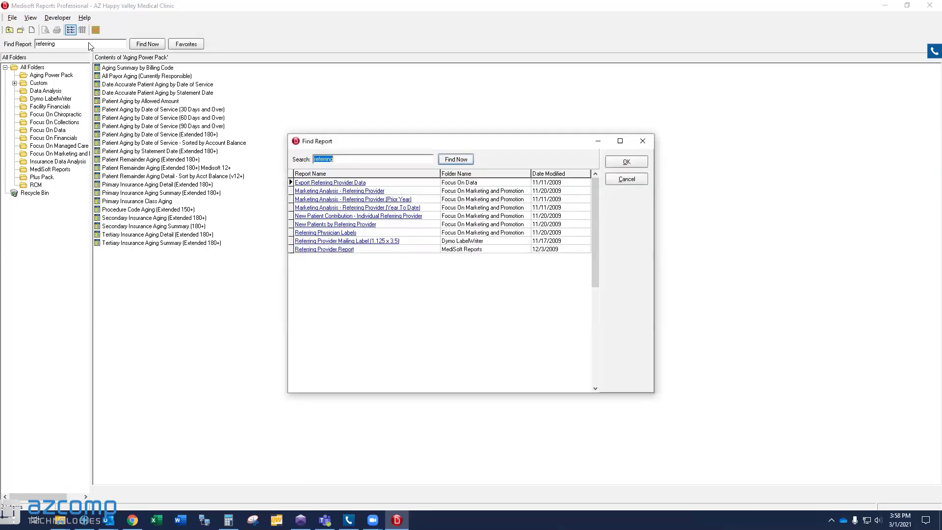
# Add Marketing Analysis - Referring Provider to Favorites and acknowledge the confirmation message
pyautogui.click(334, 191)
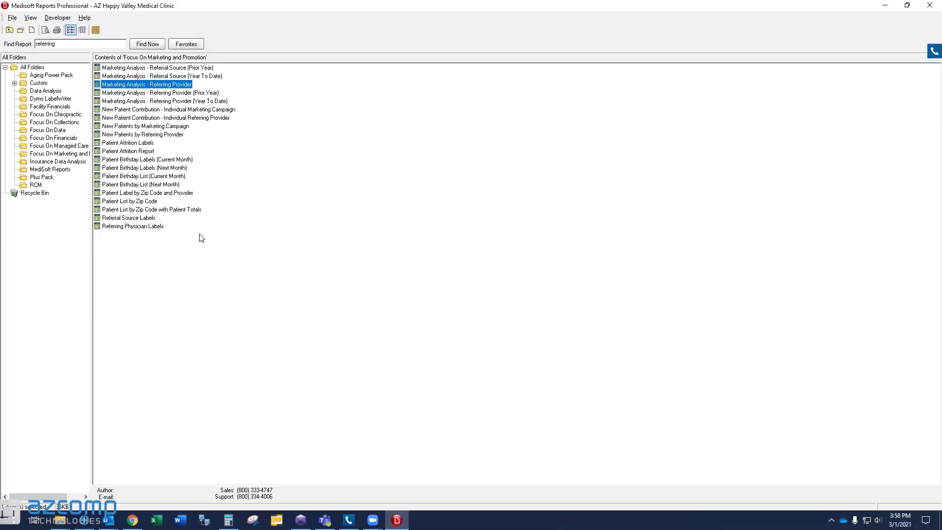
pyautogui.rightClick(165, 83)
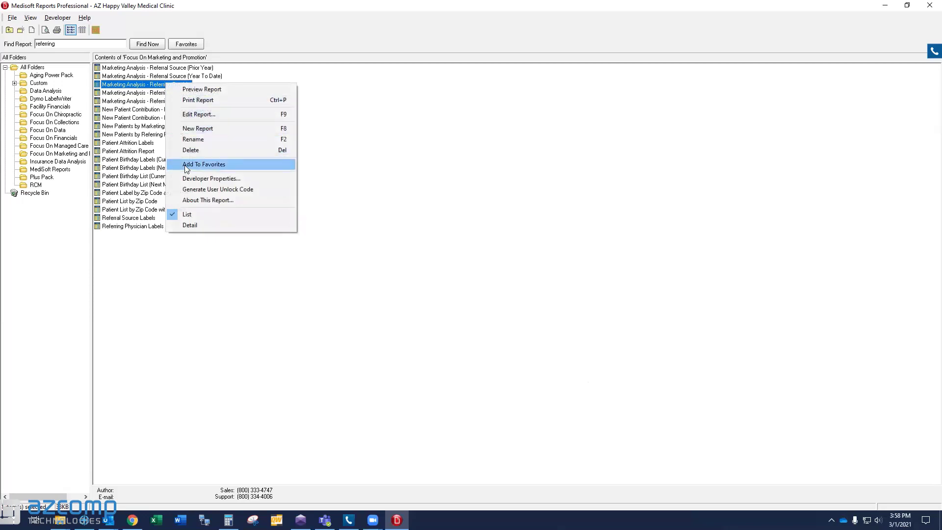
pyautogui.click(187, 168)
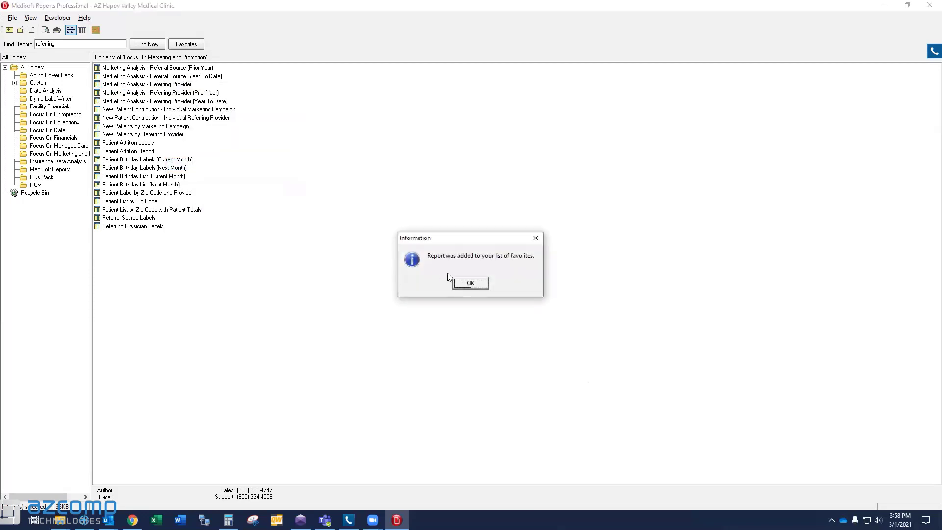
pyautogui.click(472, 283)
pyautogui.click(212, 287)
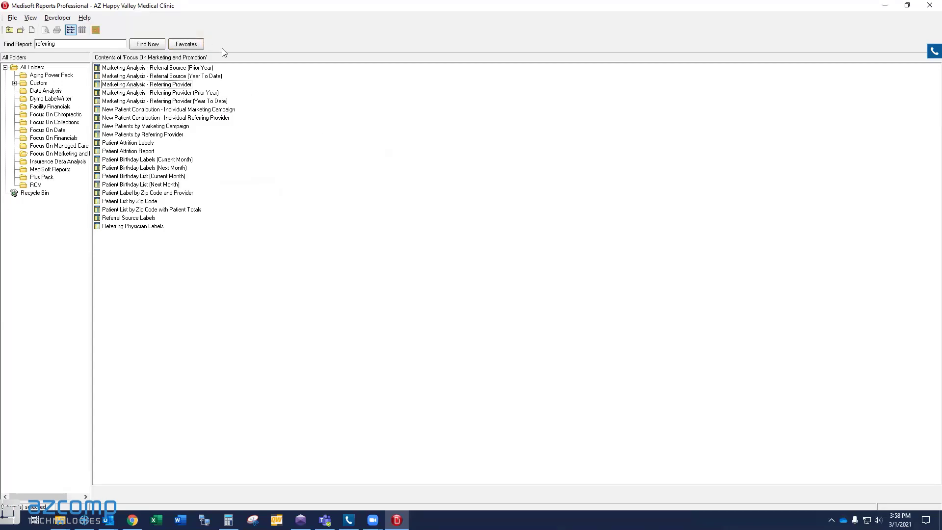
pyautogui.click(187, 45)
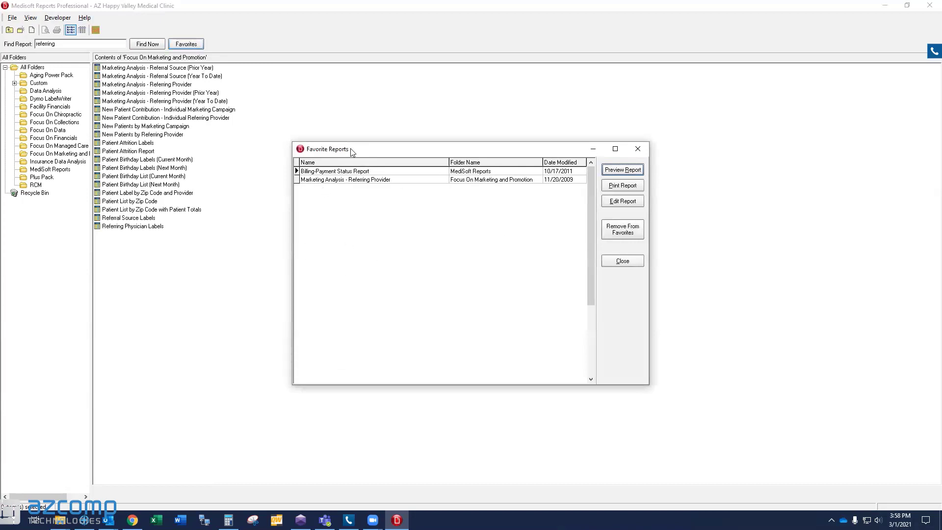
pyautogui.click(349, 180)
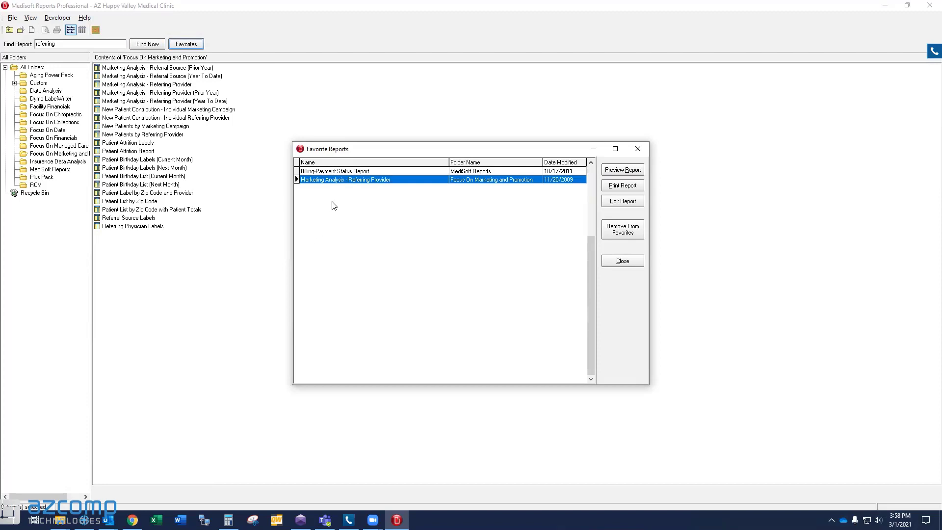
pyautogui.press('Up')
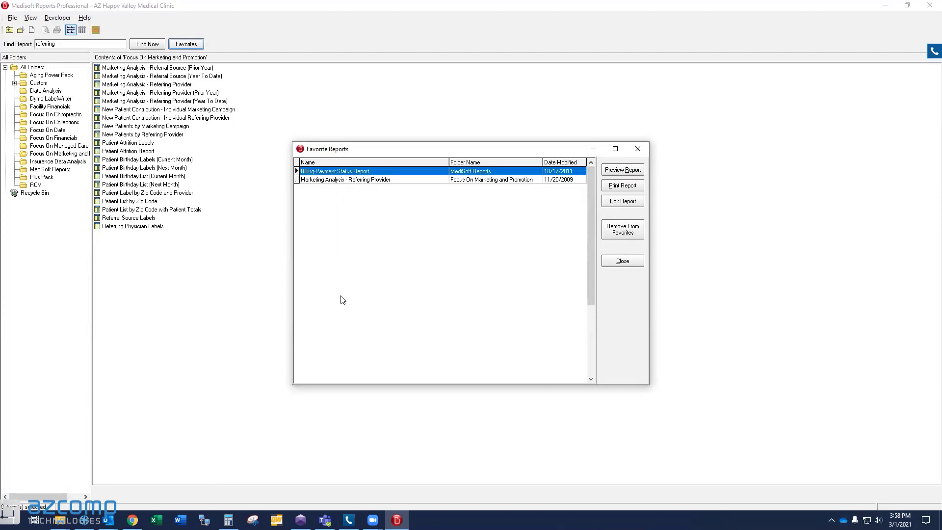
pyautogui.click(642, 148)
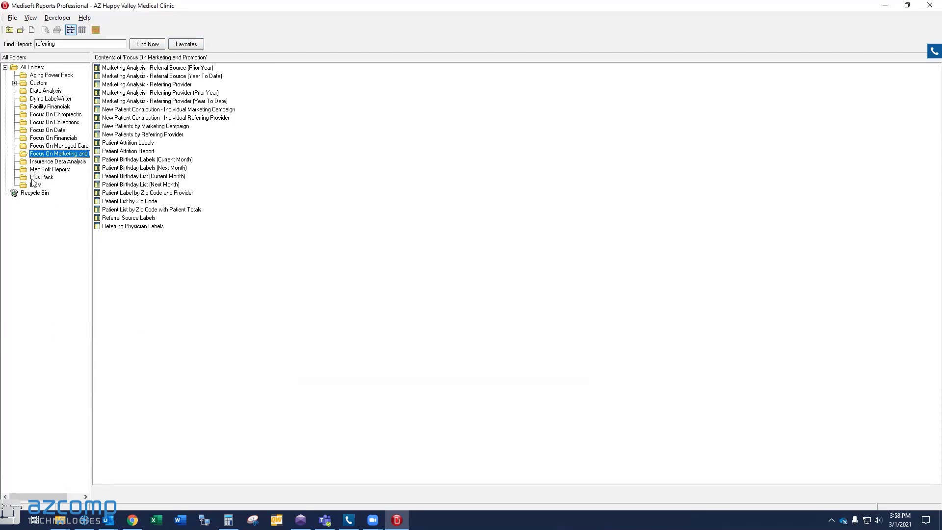
# Create a new folder named 'Favorites' under All Folders and dismiss the warning
pyautogui.click(32, 67)
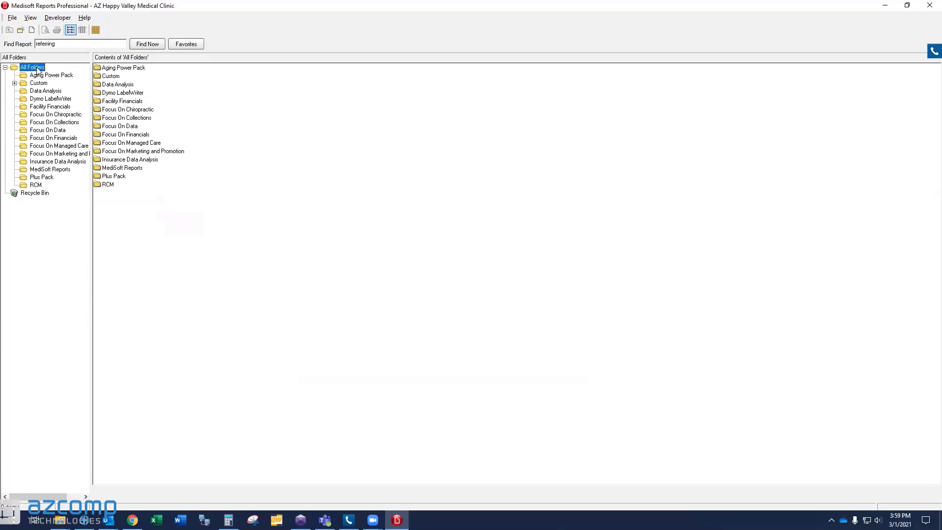
pyautogui.rightClick(37, 69)
pyautogui.click(46, 72)
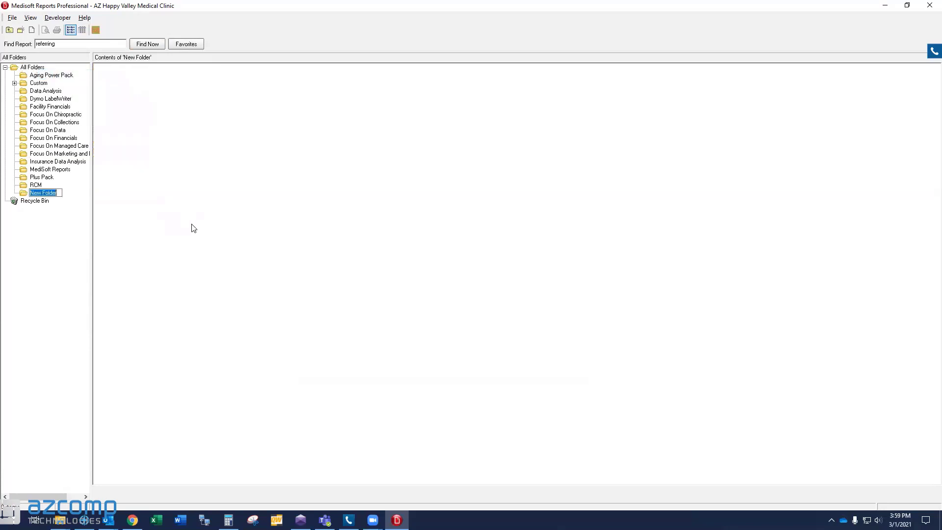
pyautogui.write('Favorites')
pyautogui.press('Return')
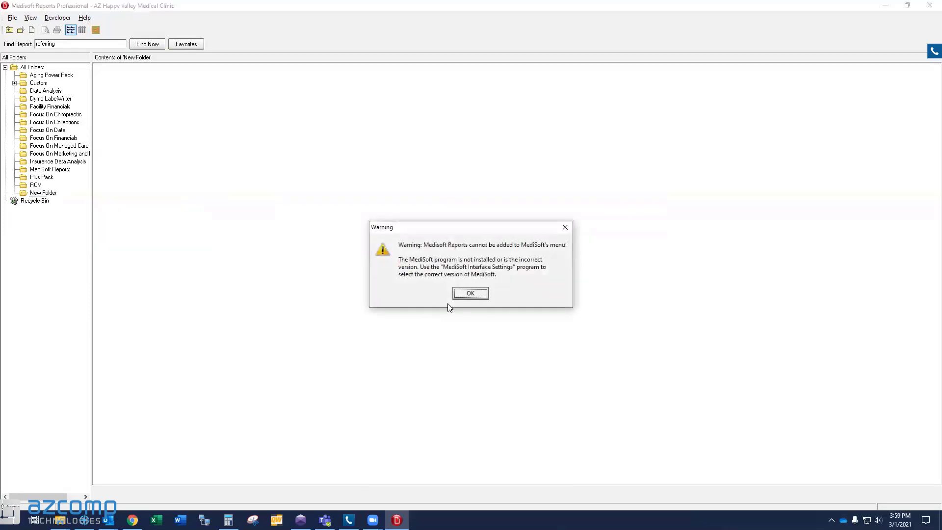
pyautogui.click(466, 293)
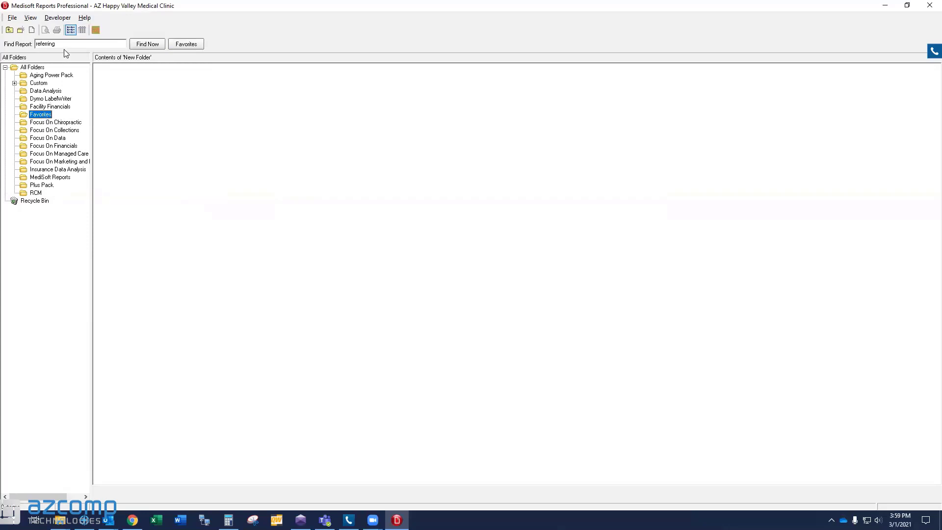
# Re-run the referring search and move Marketing Analysis - Referring Provider into the Favorites folder, then view Favorites
pyautogui.click(147, 44)
pyautogui.click(327, 191)
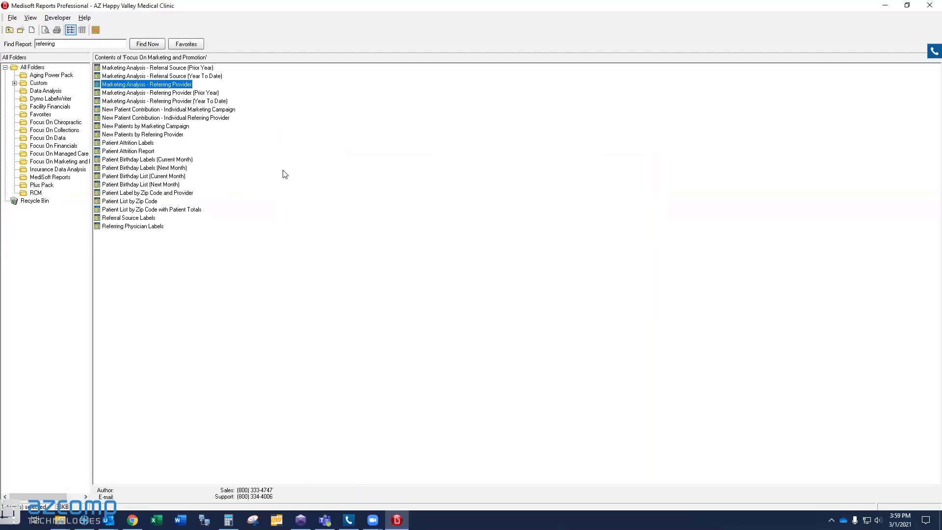
pyautogui.moveTo(98, 89); pyautogui.dragTo(47, 118)
pyautogui.click(34, 115)
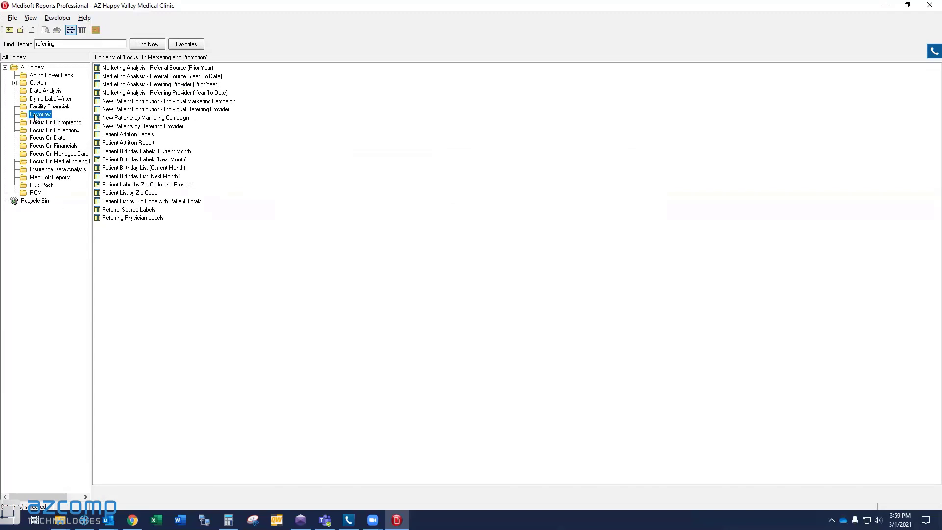